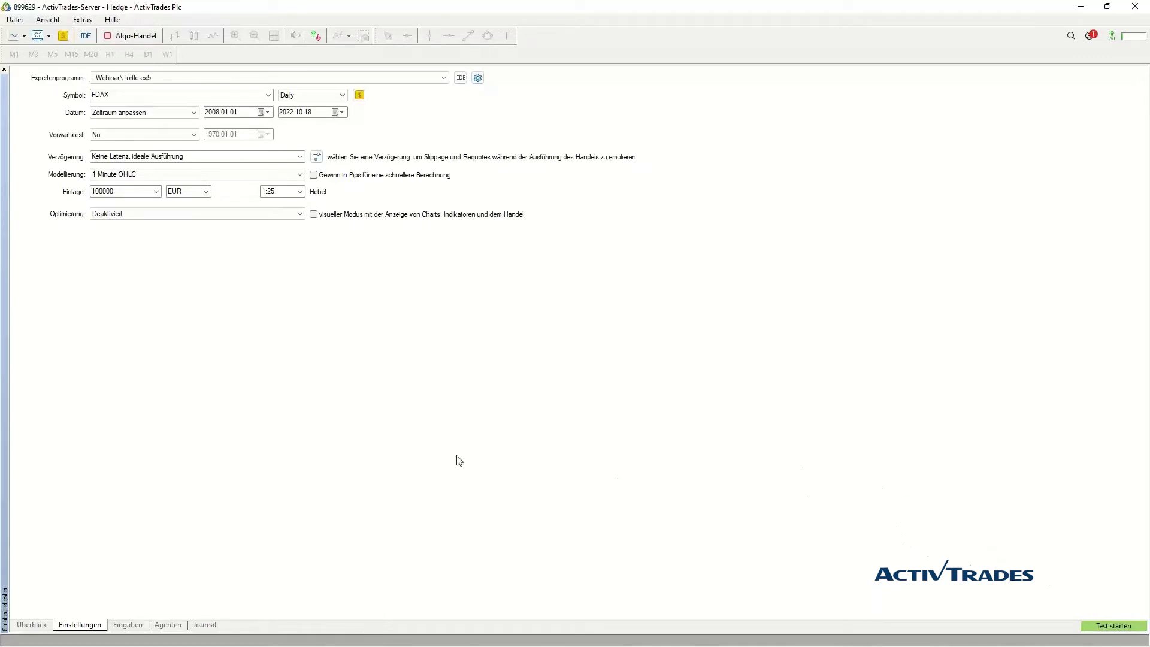
Check the Turtle expert's input parameters, run its FDAX daily backtest, and review the balance chart and results report
left_click(128, 625)
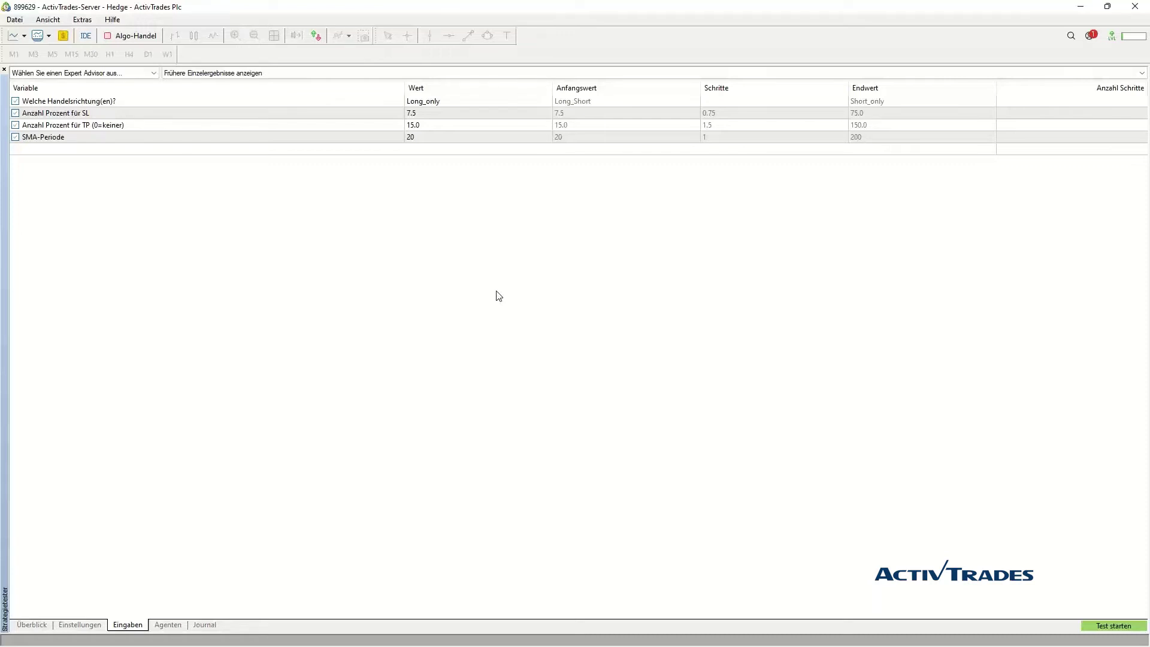
left_click(75, 627)
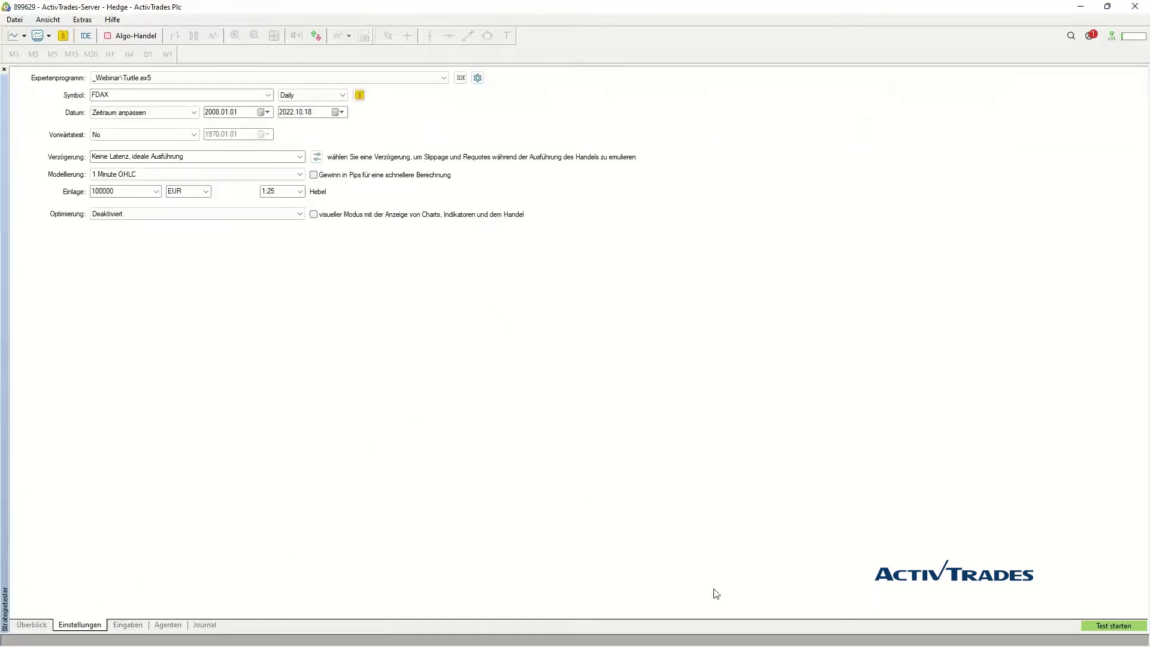
left_click(1114, 627)
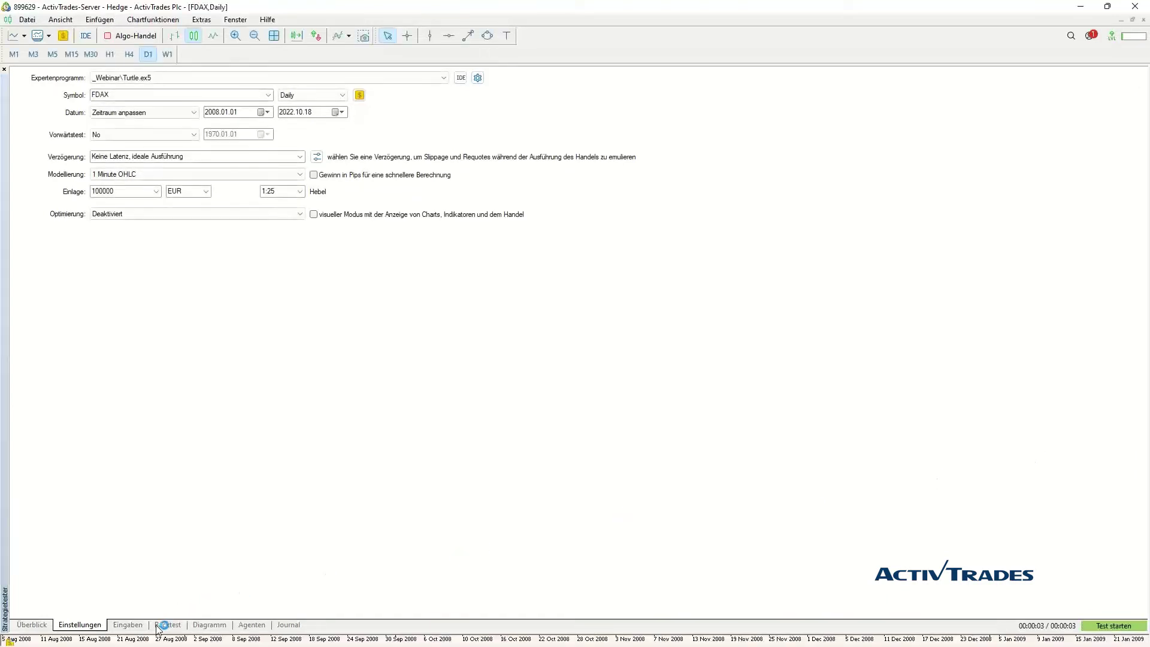
left_click(207, 625)
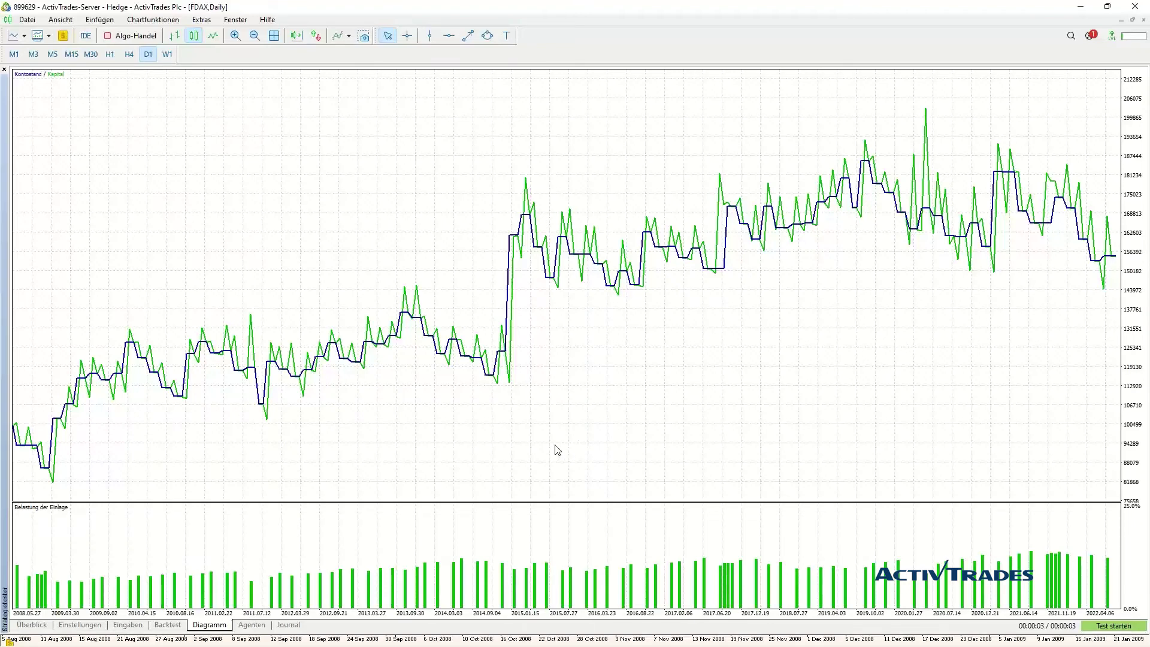
left_click(161, 626)
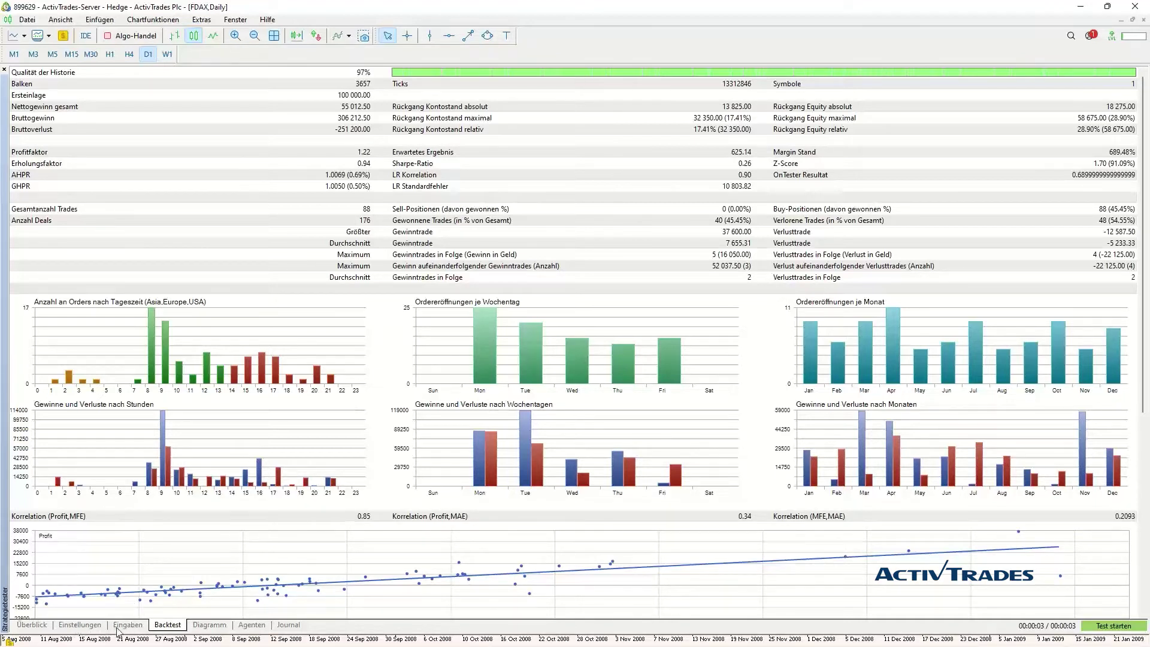
Switch the test symbol to NQ, NASDAQ 100, run the Turtle backtest, and review its balance chart and results report
left_click(80, 625)
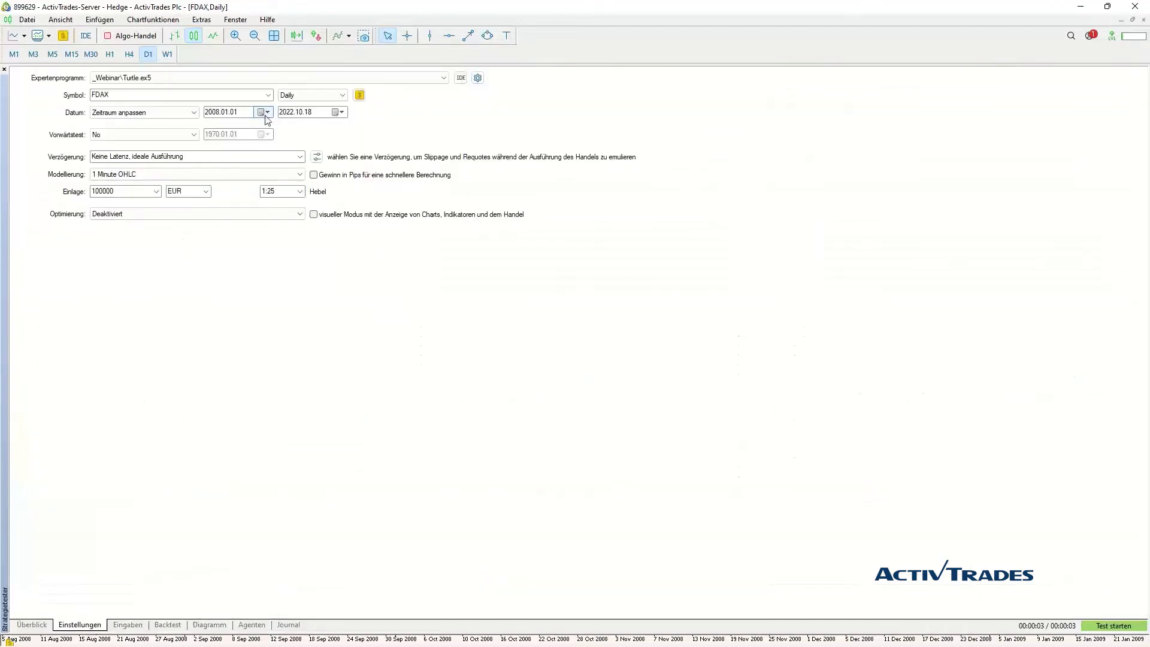
left_click(268, 96)
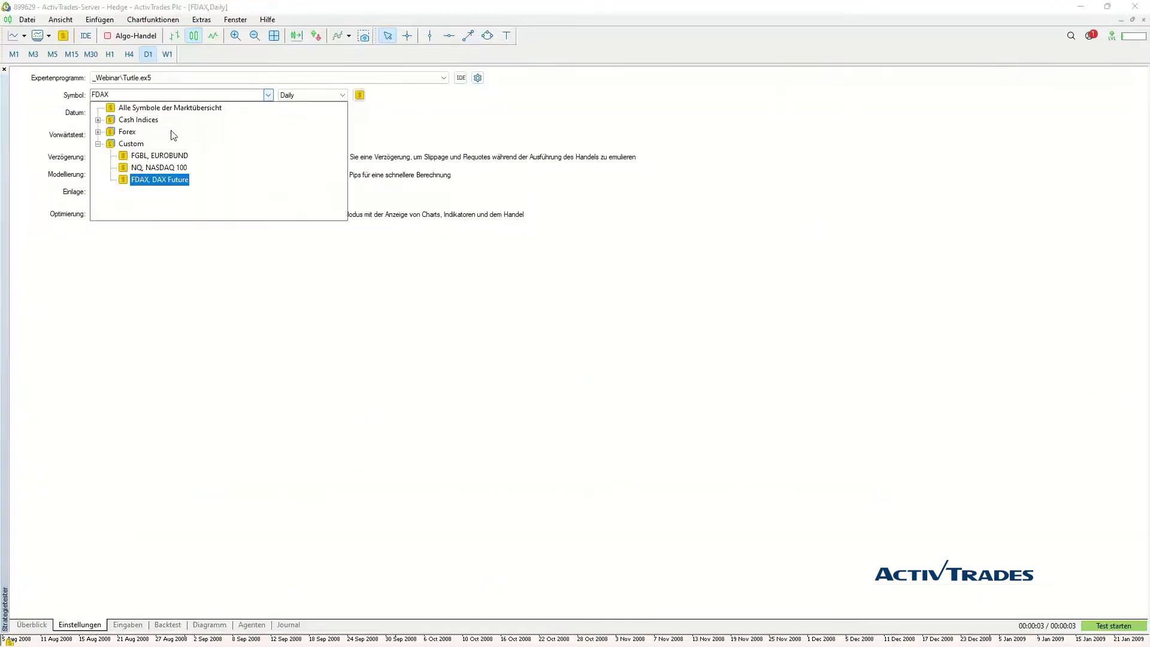
left_click(159, 168)
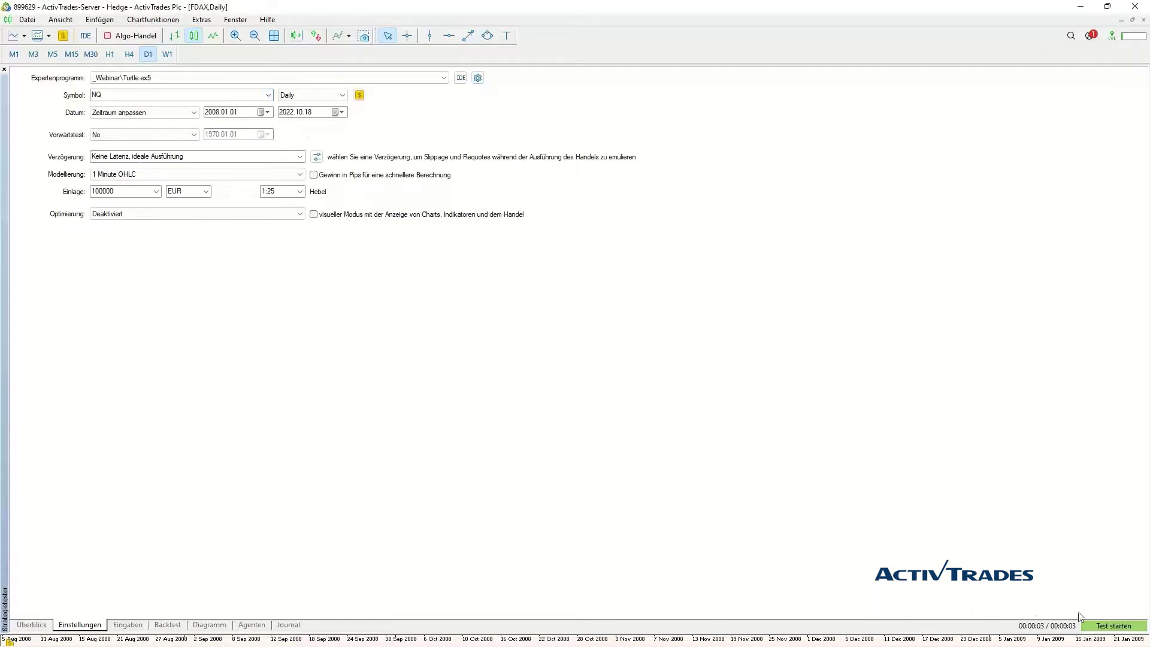
left_click(1116, 626)
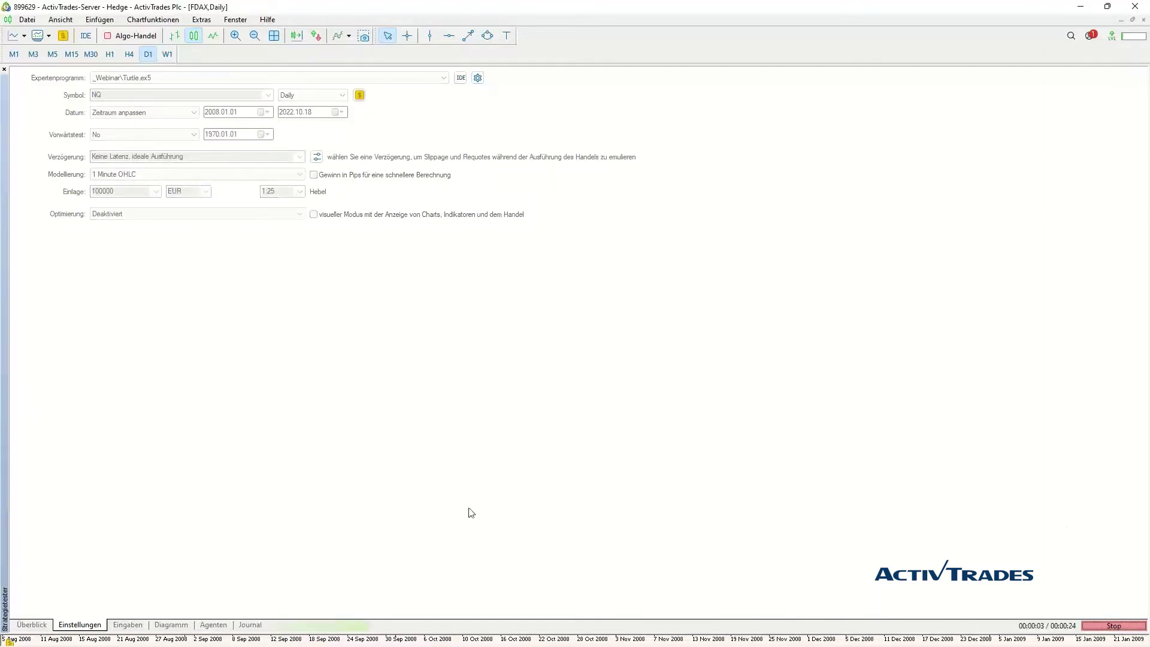
left_click(170, 626)
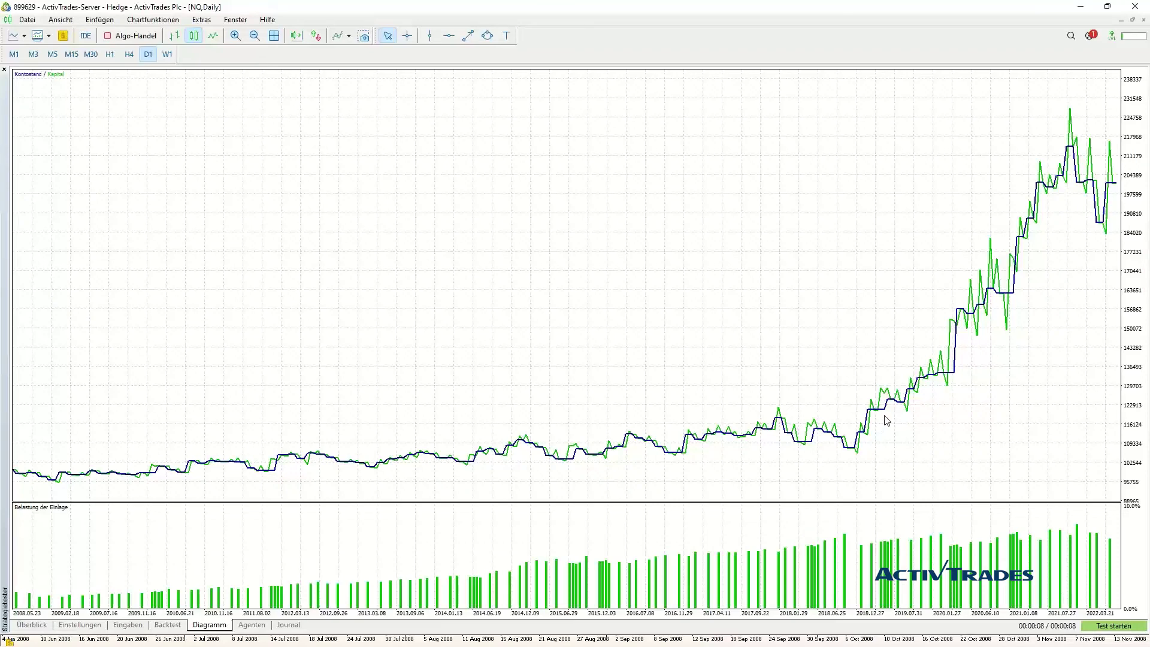
mouse_move(858, 613)
left_click(167, 626)
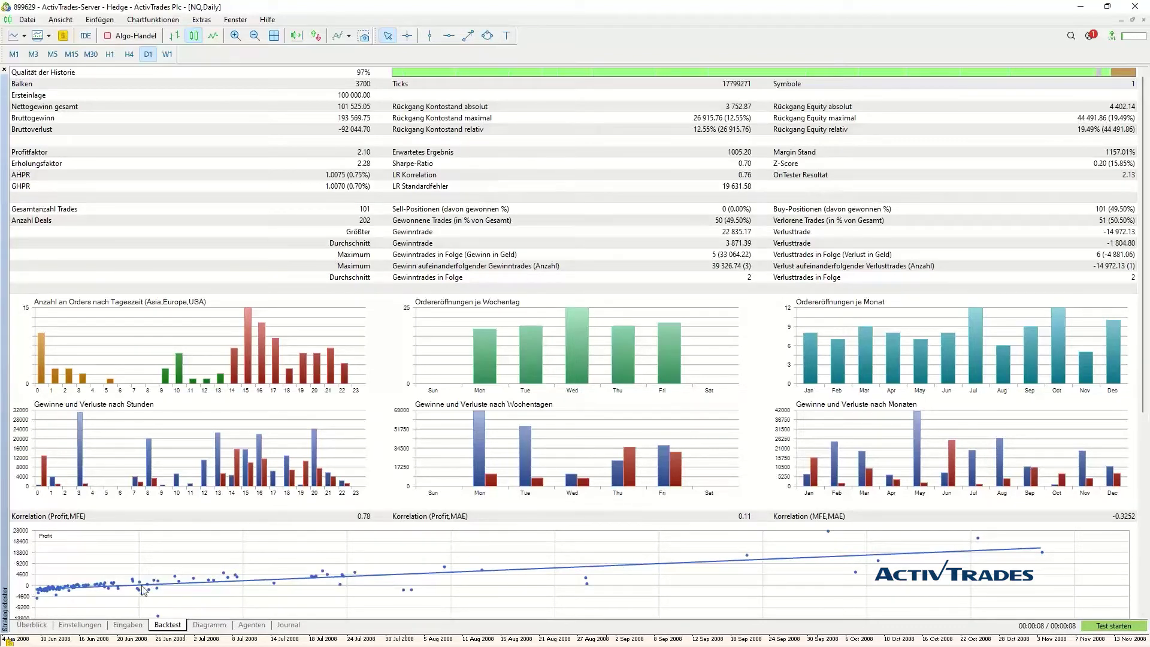
Switch the test symbol to FGBL, EUROBUND, run the Turtle backtest, and review its balance chart and results report
left_click(83, 627)
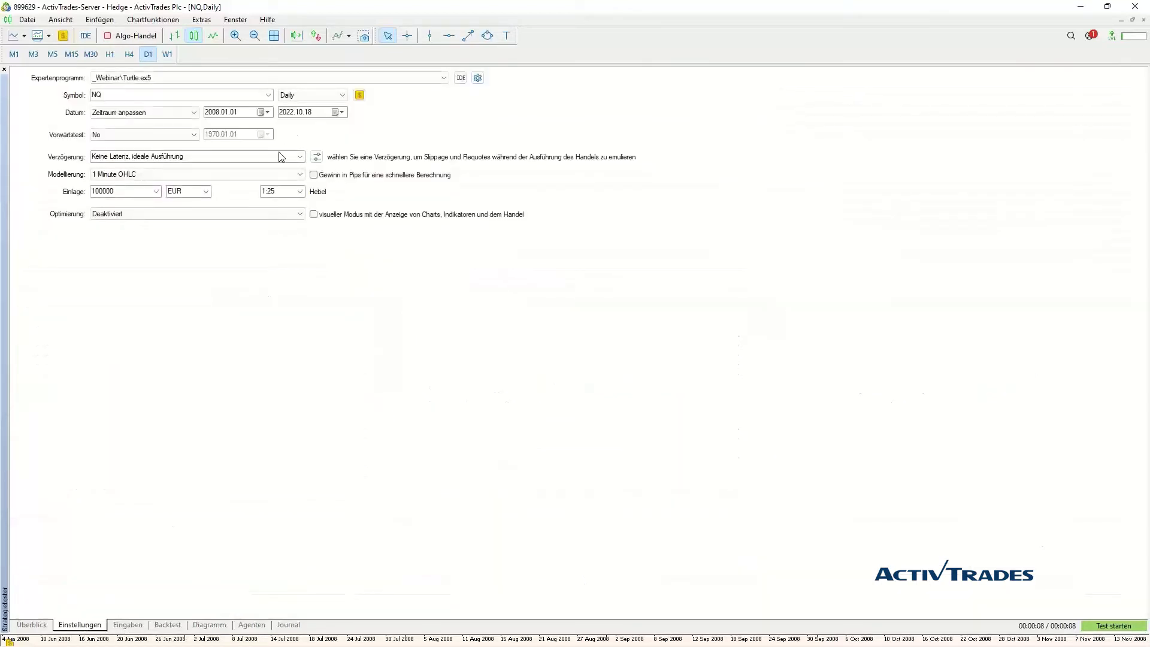
left_click(268, 95)
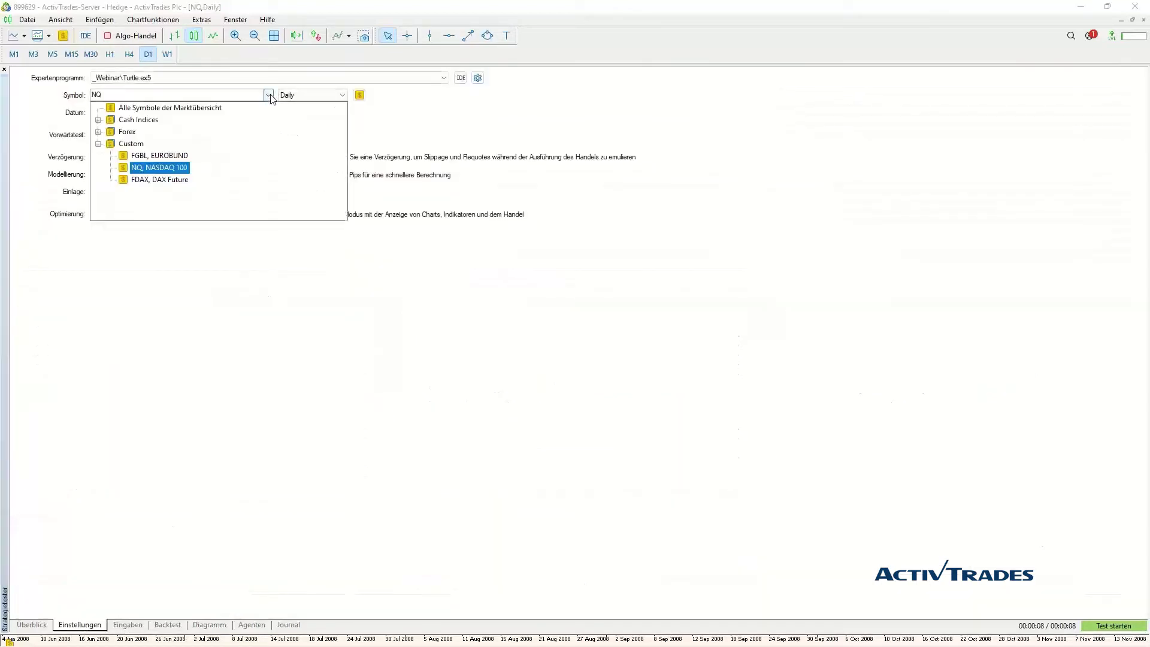
left_click(155, 156)
left_click(1114, 626)
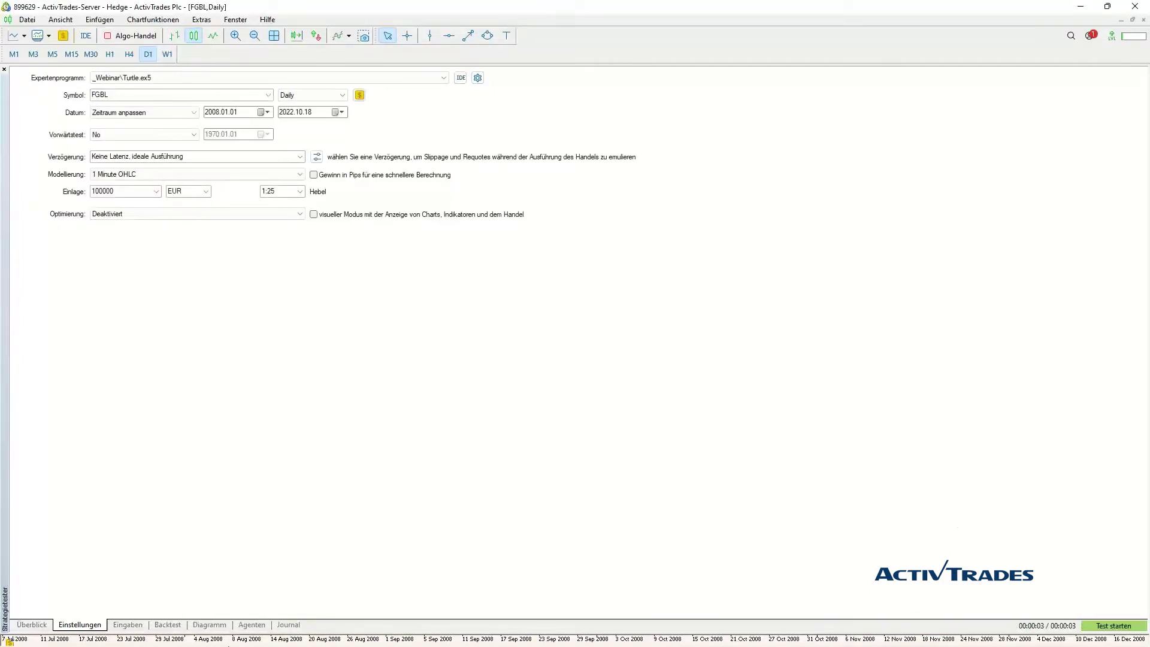
left_click(209, 625)
mouse_move(234, 574)
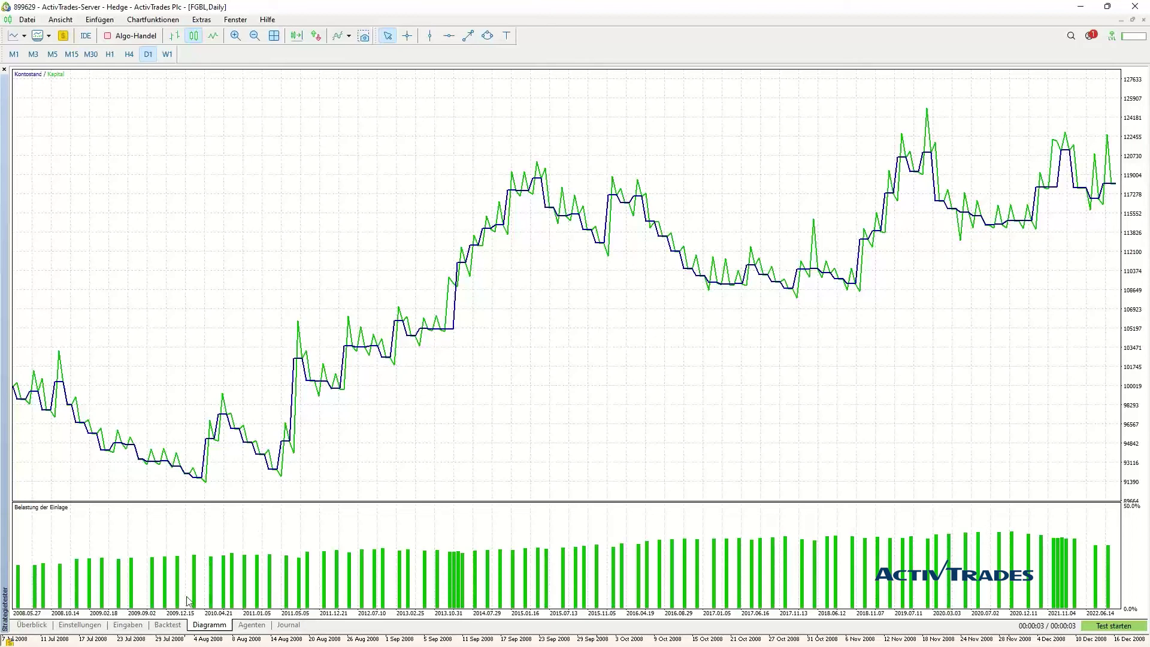
left_click(168, 625)
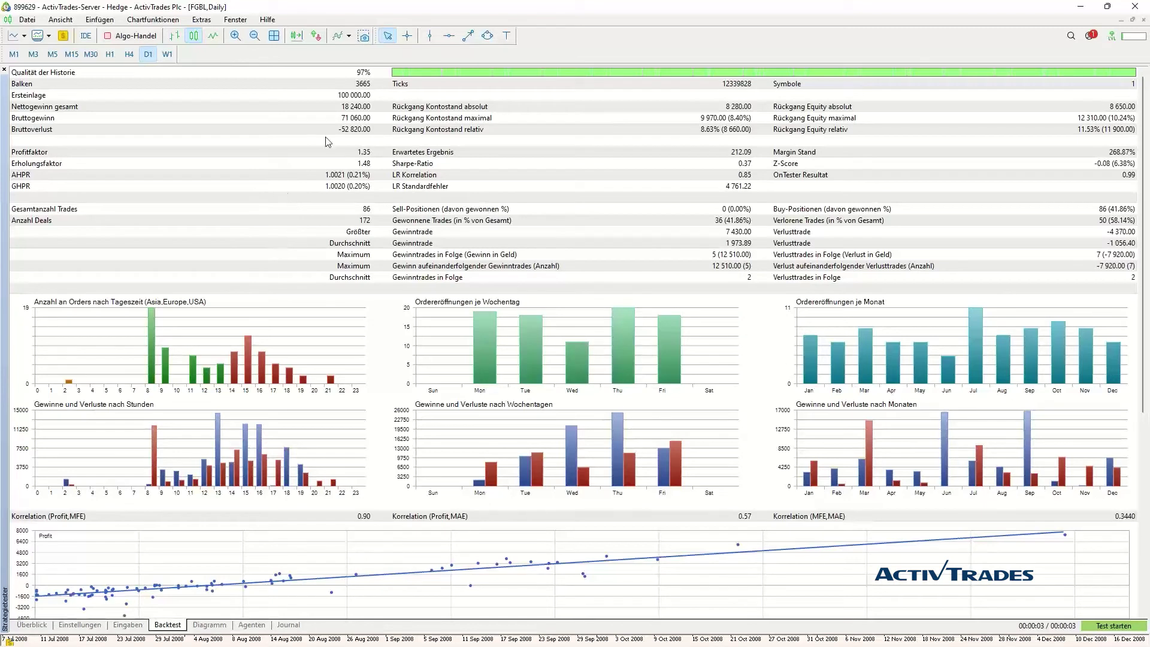
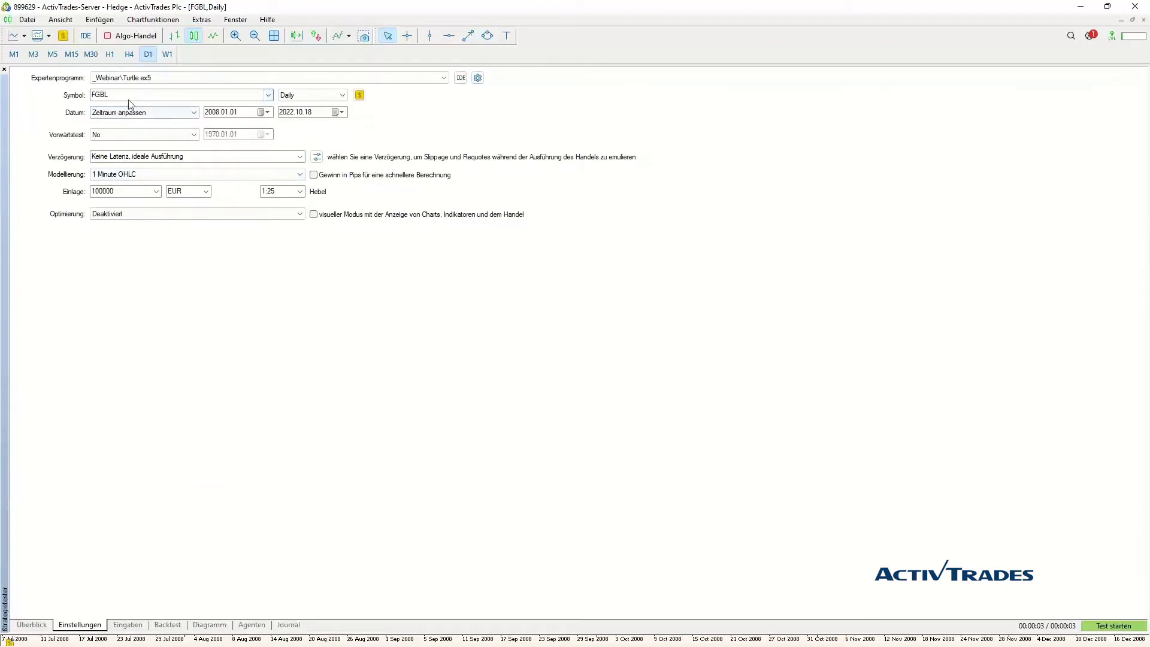
Select the Turtle Soup.ex5 expert, run its backtest on FGBL, and review the balance chart, results report and input parameters
left_click(444, 78)
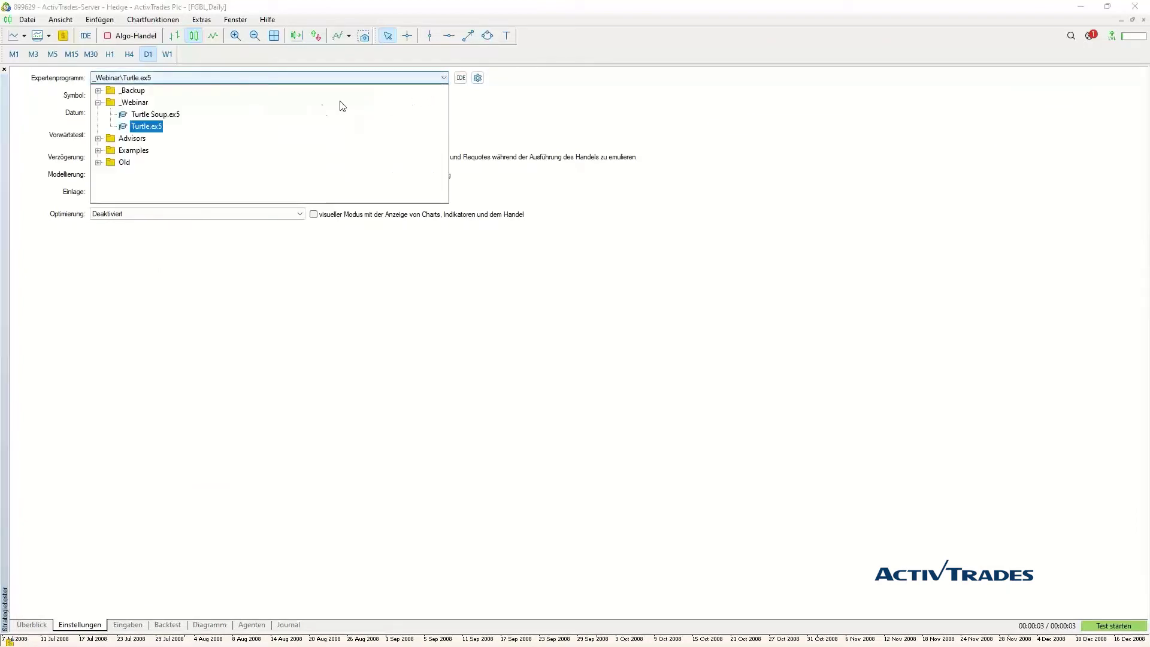
left_click(157, 114)
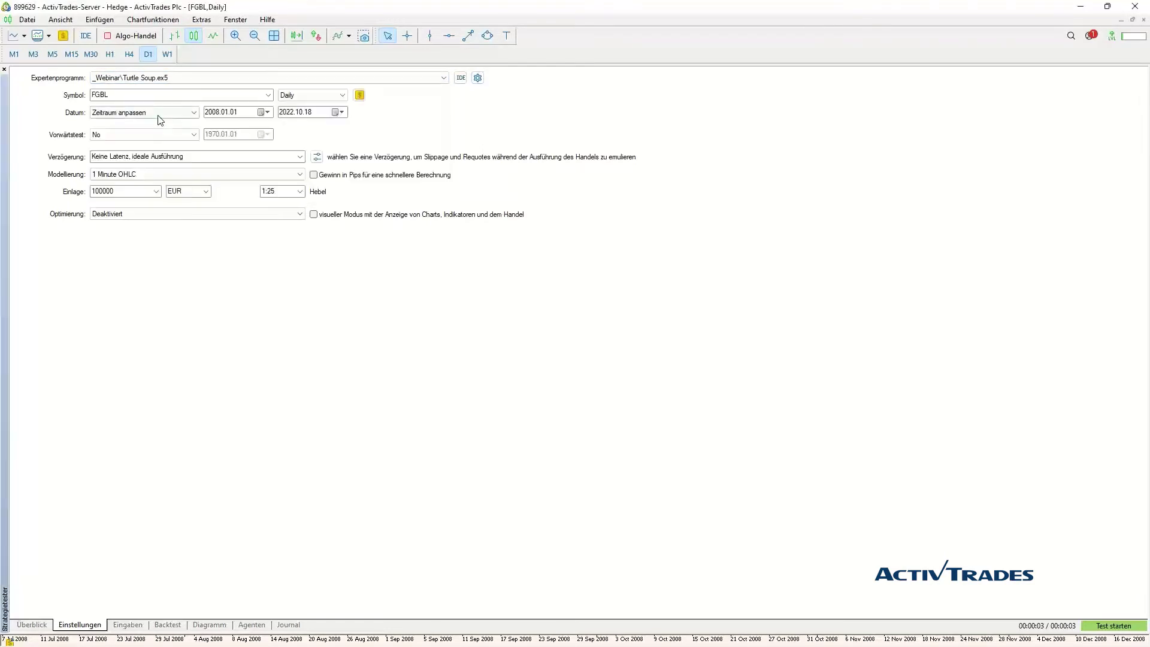
left_click(1104, 627)
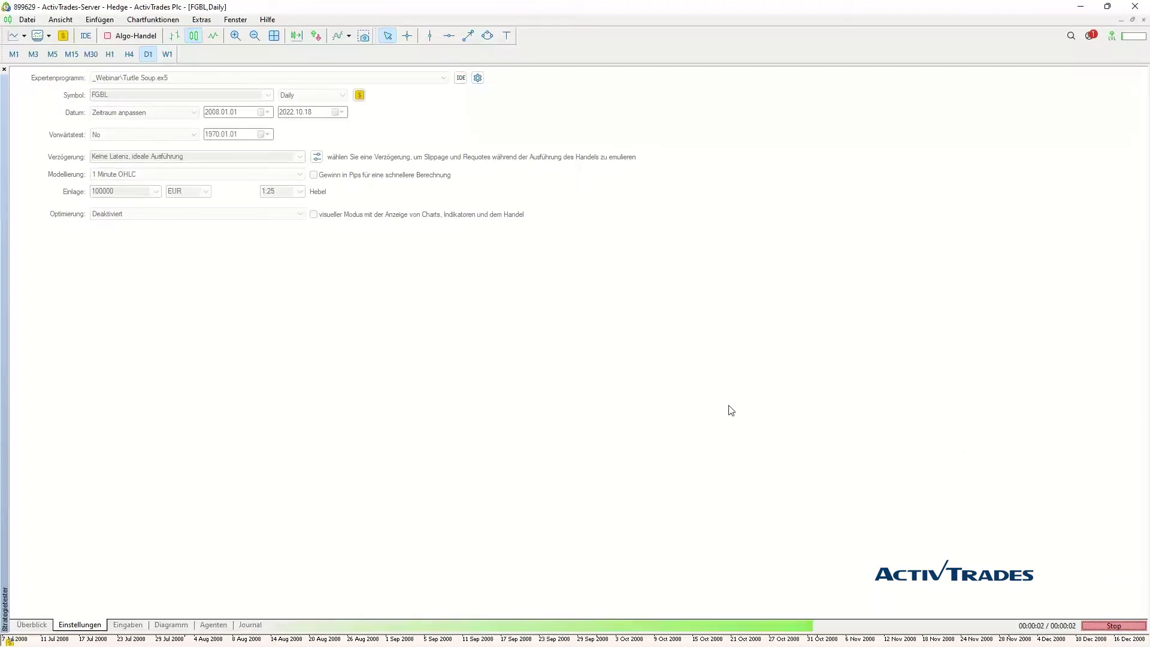
left_click(204, 626)
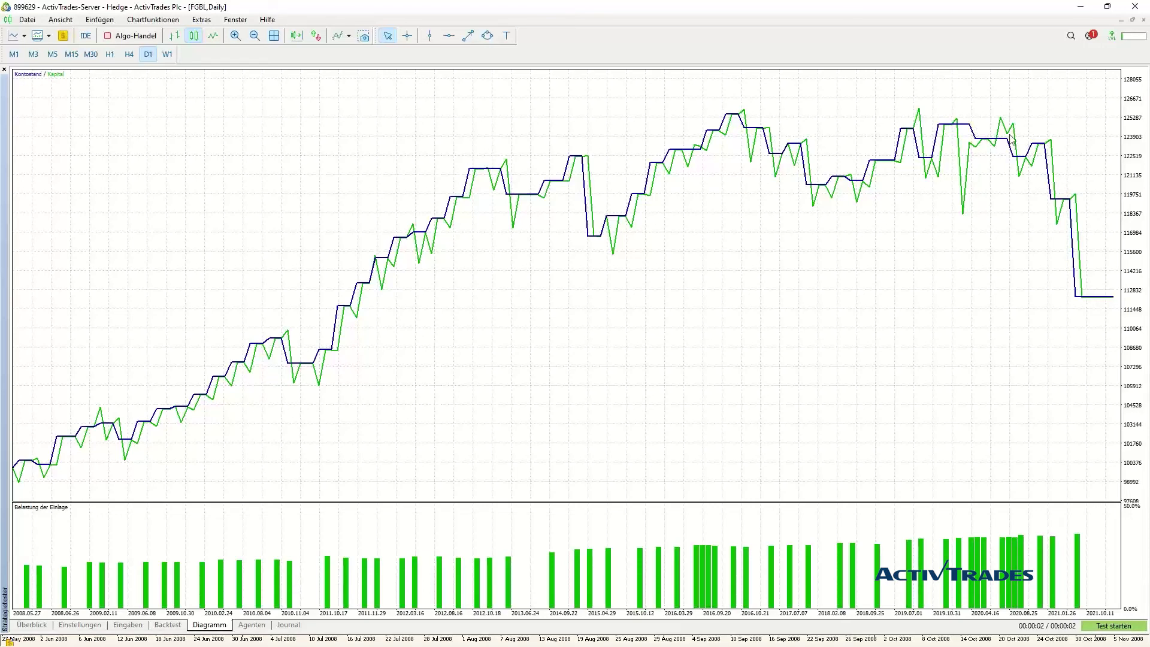
mouse_move(1107, 302)
left_click(168, 625)
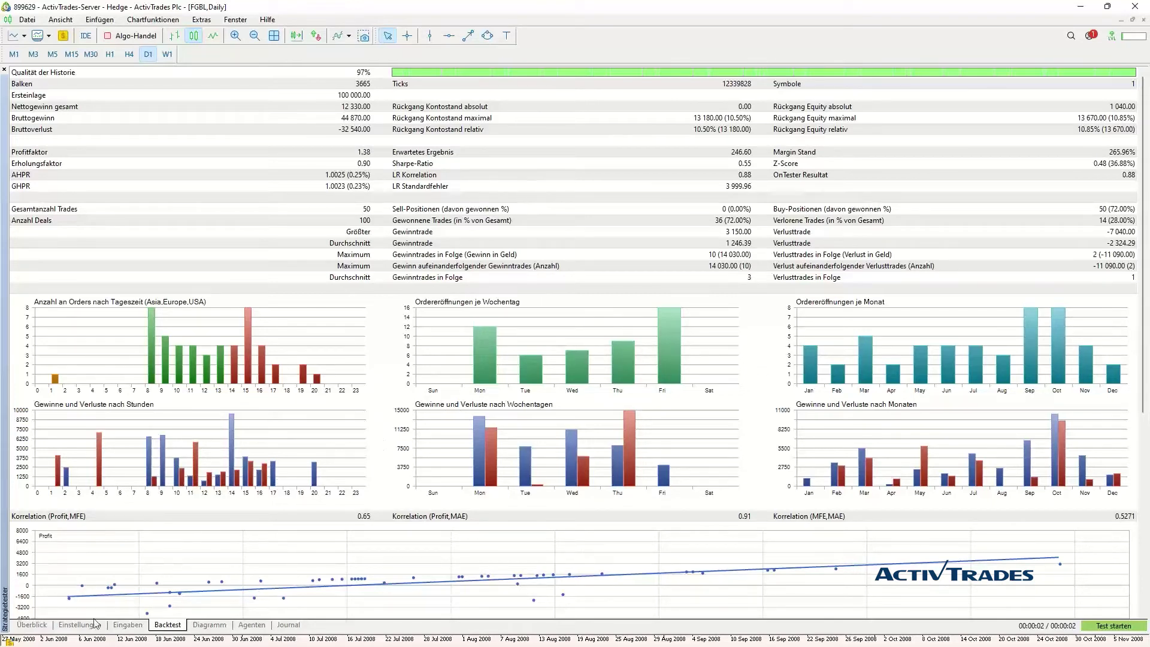
left_click(123, 625)
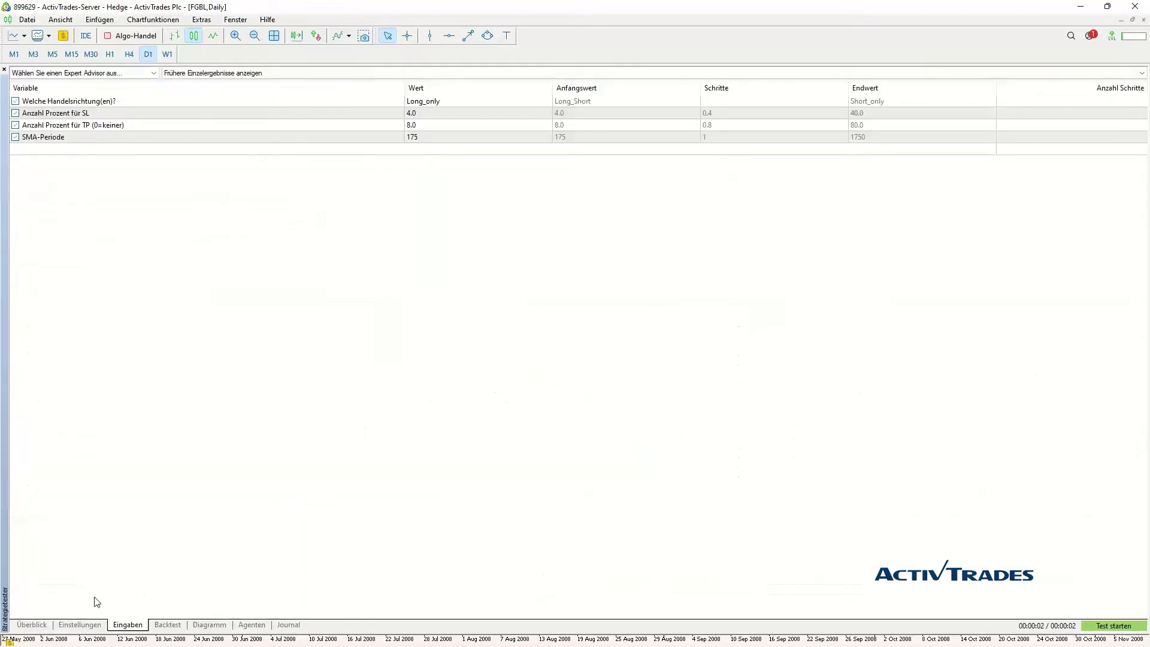
Switch the test symbol to FDAX, DAX Future, run the Turtle Soup backtest, and review its balance chart and results report
left_click(80, 625)
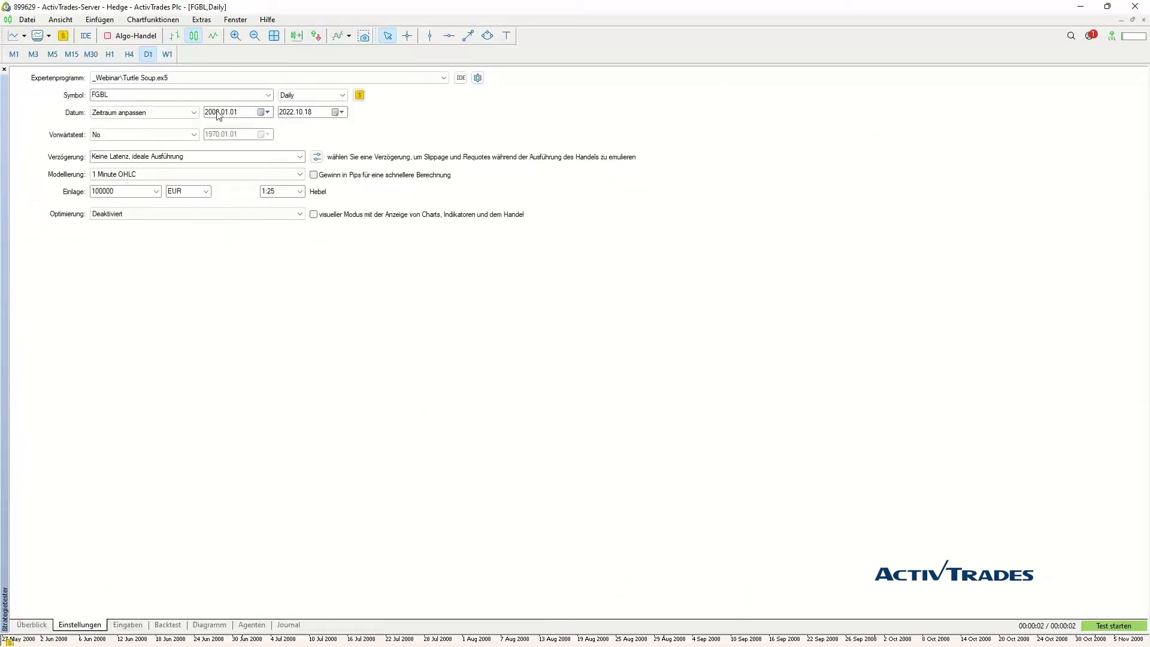
left_click(268, 95)
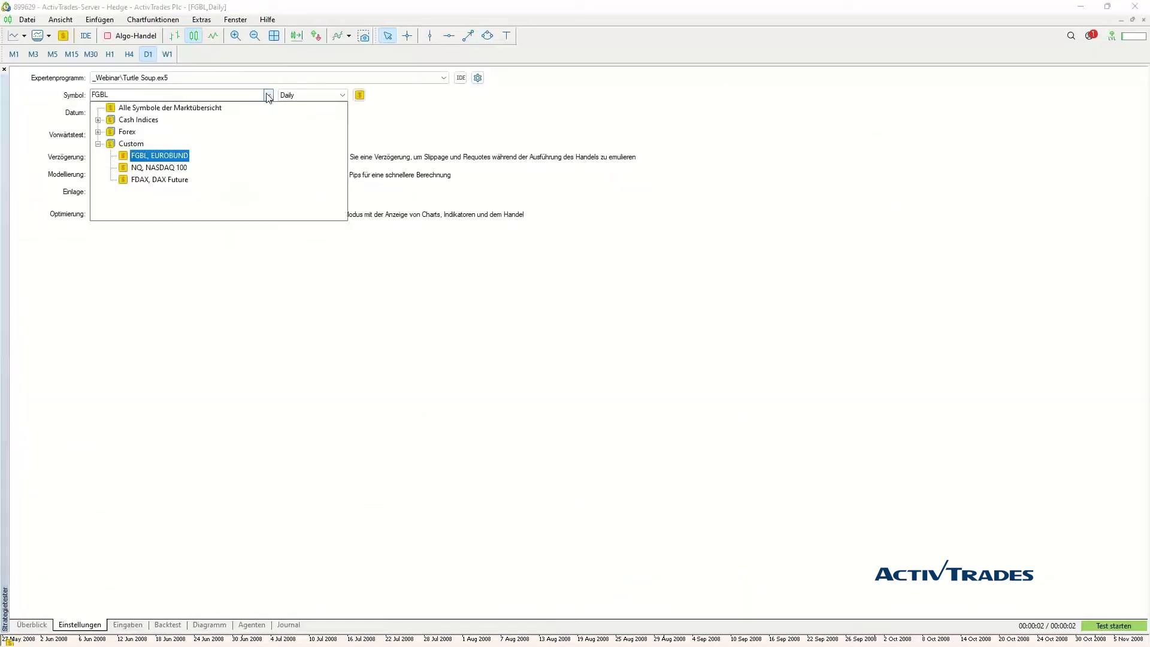
left_click(156, 181)
left_click(1105, 626)
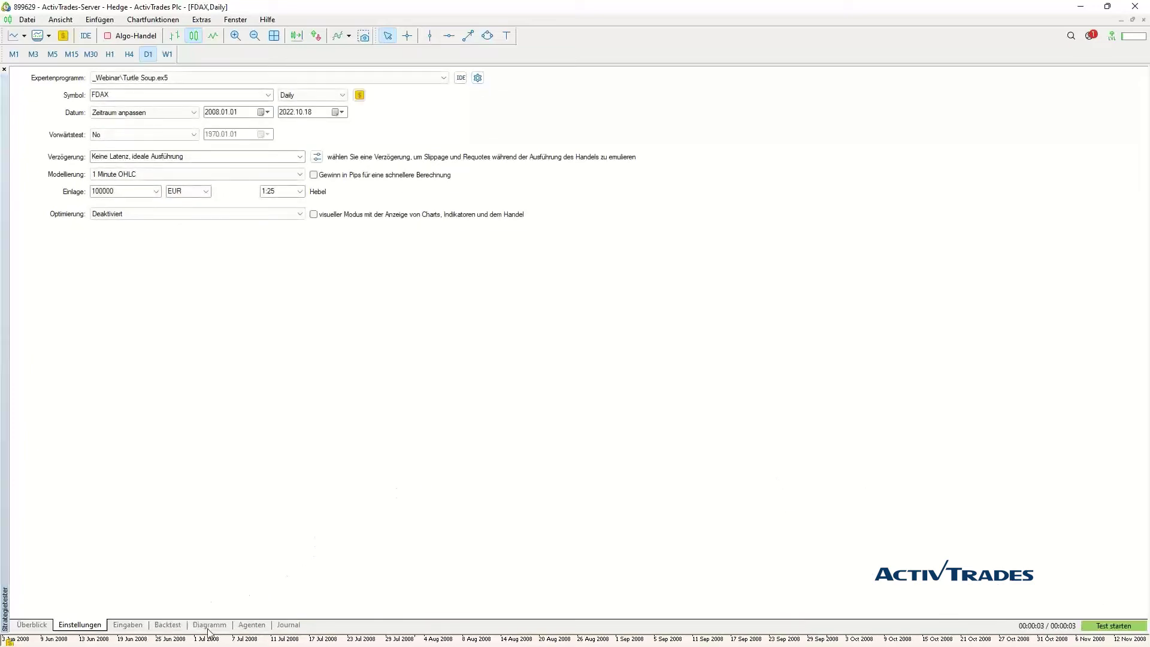
left_click(209, 625)
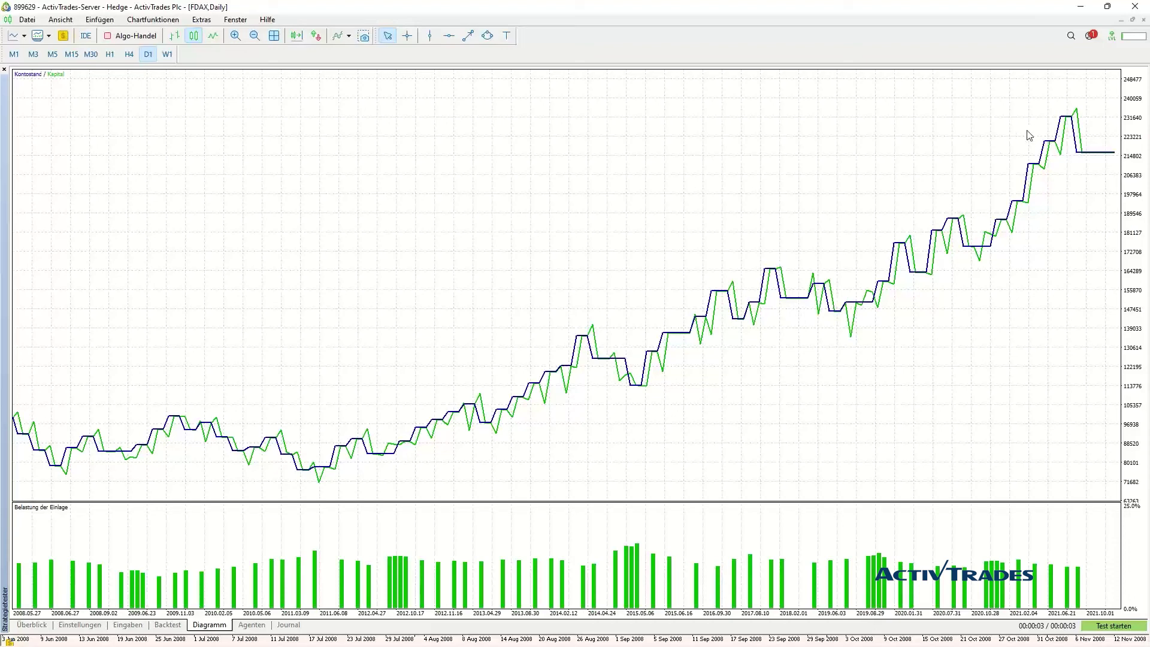
left_click(169, 625)
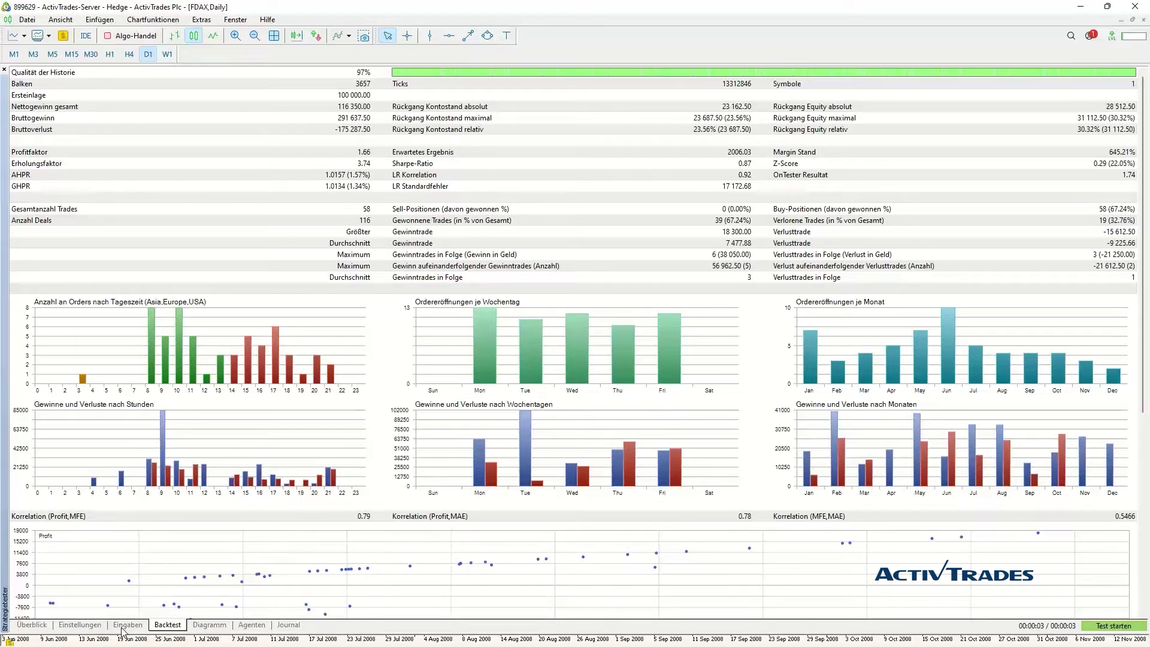
Switch the test symbol to NQ, NASDAQ 100, run the Turtle Soup backtest, and review its chart, report and input parameters
left_click(90, 629)
left_click(268, 95)
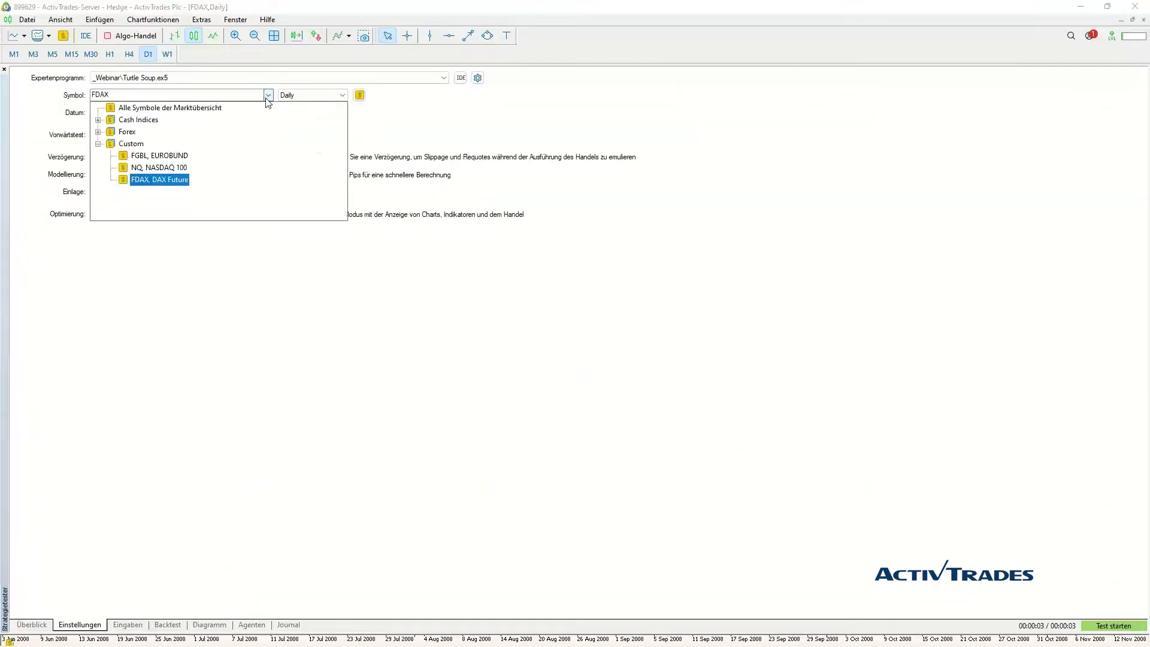
left_click(173, 168)
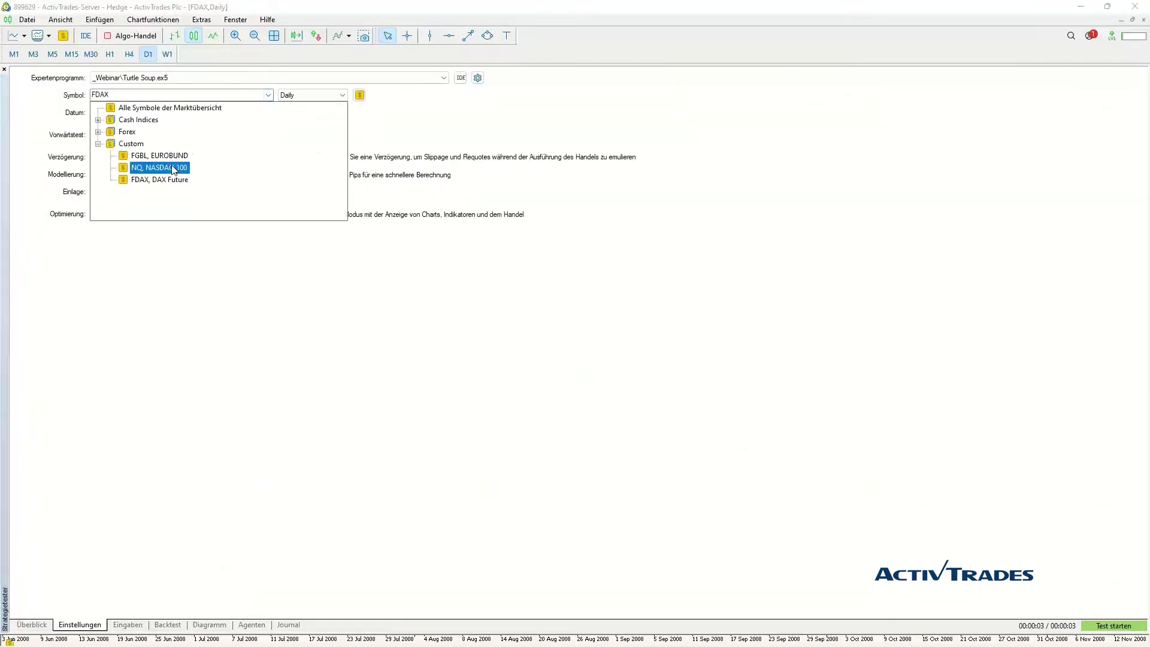
left_click(1120, 627)
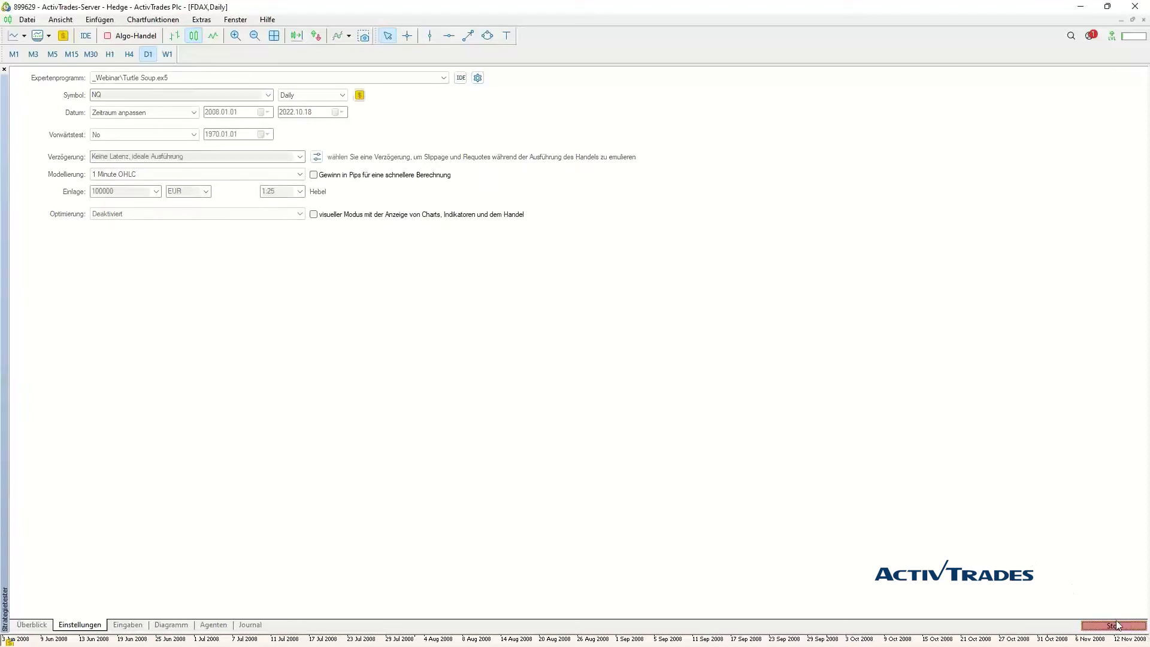
left_click(192, 627)
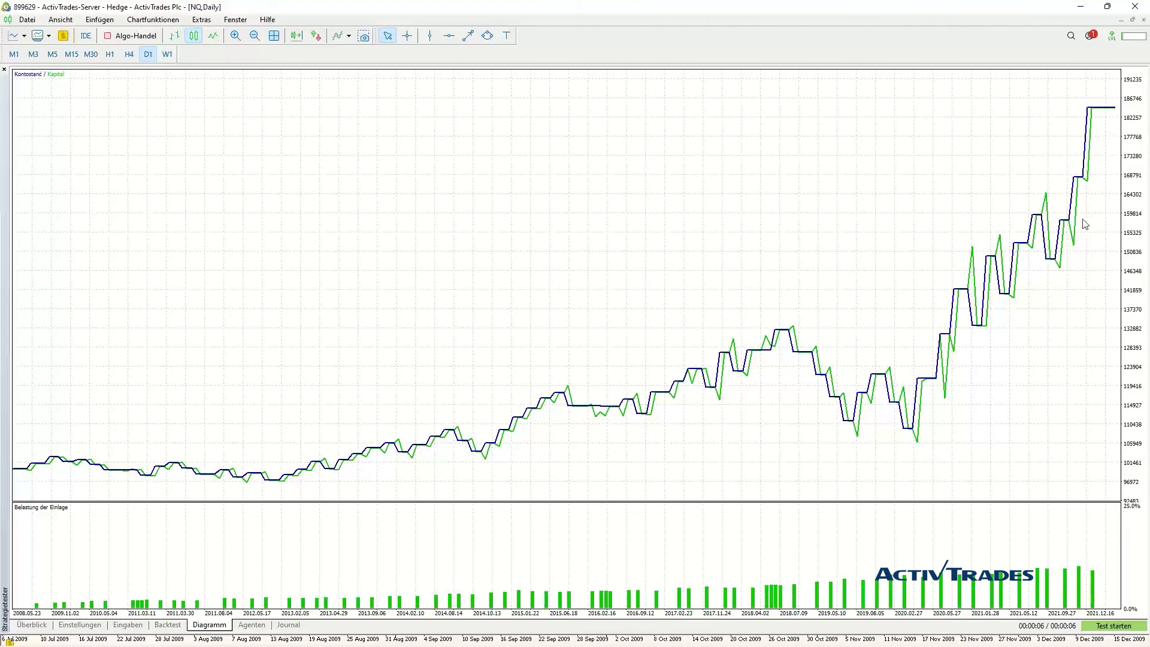
left_click(174, 626)
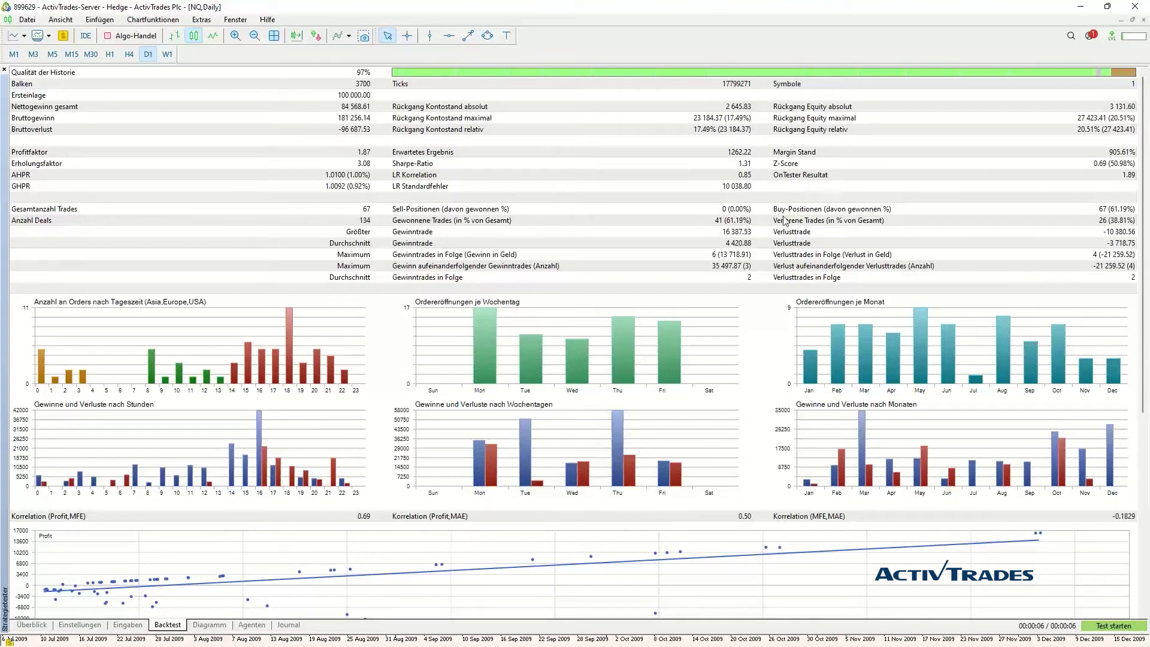
left_click(127, 625)
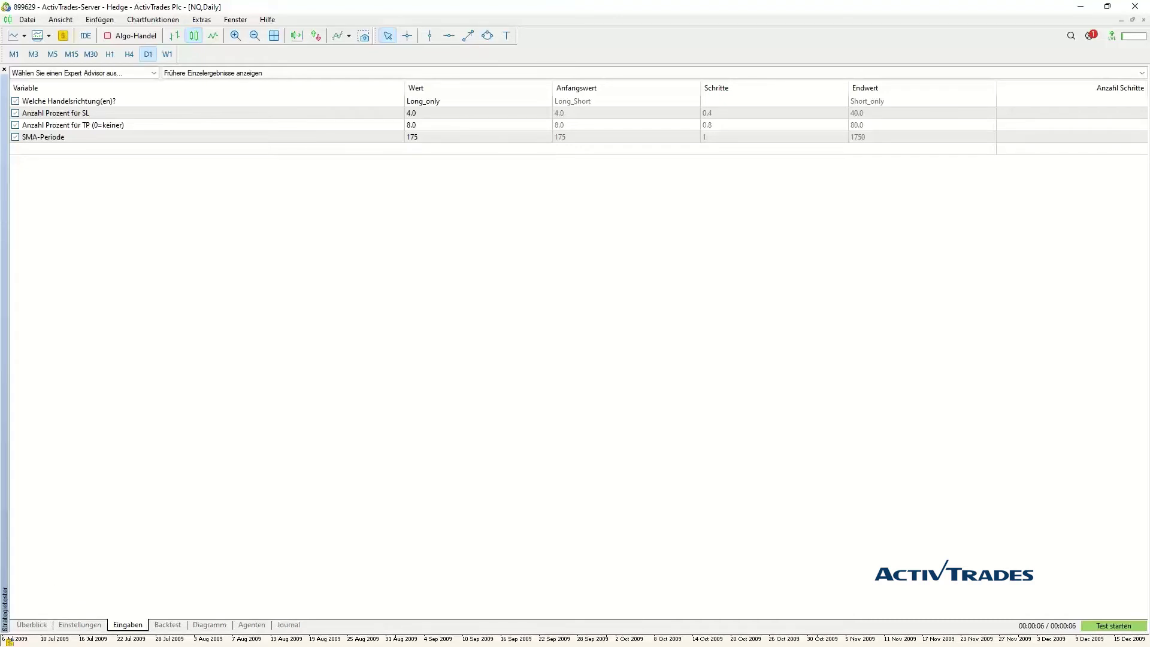
Minimize the strategy tester to return to the presentation and advance to the slide comparing Turtle and Turtle-Soup on FDAX
left_click(1082, 10)
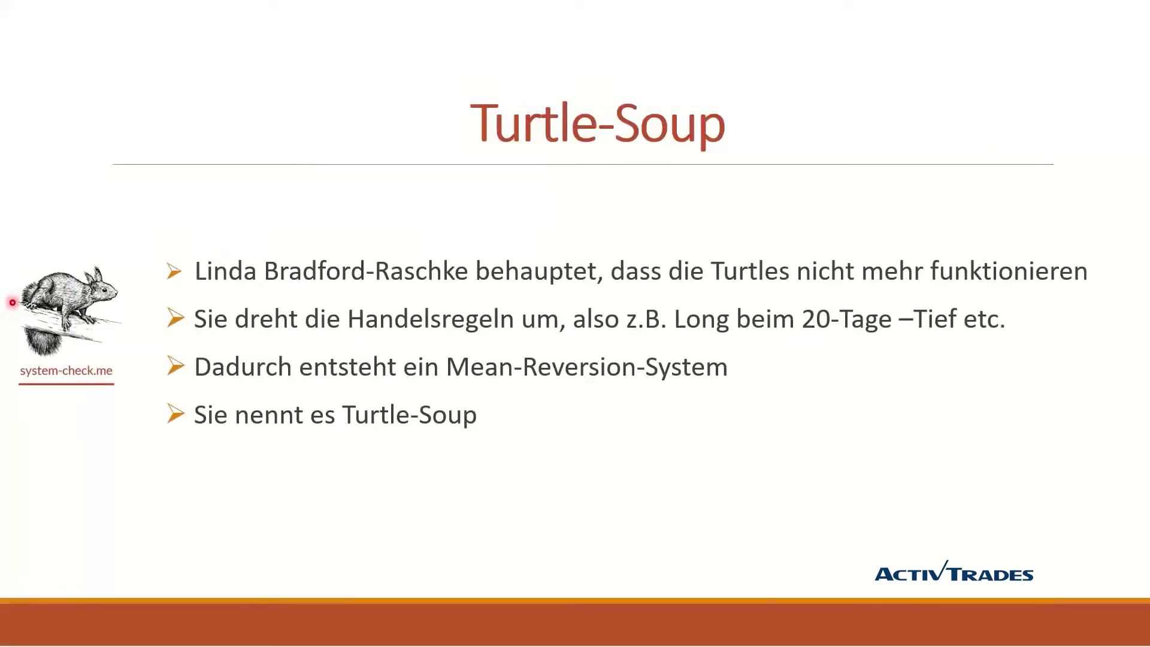
key("Right")
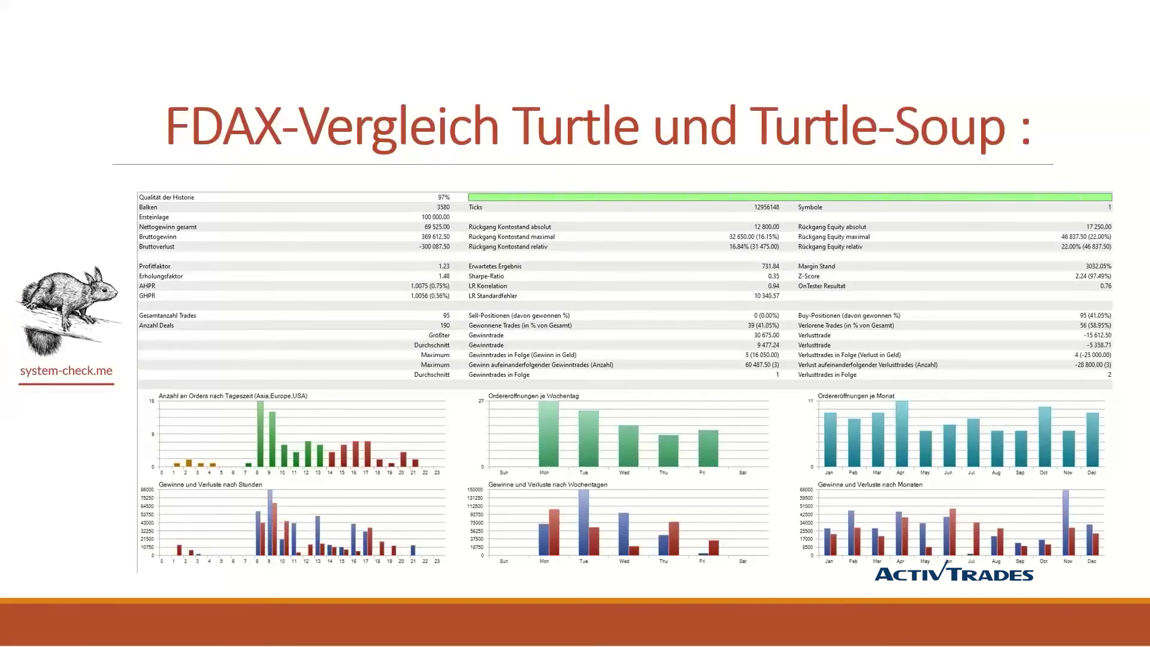